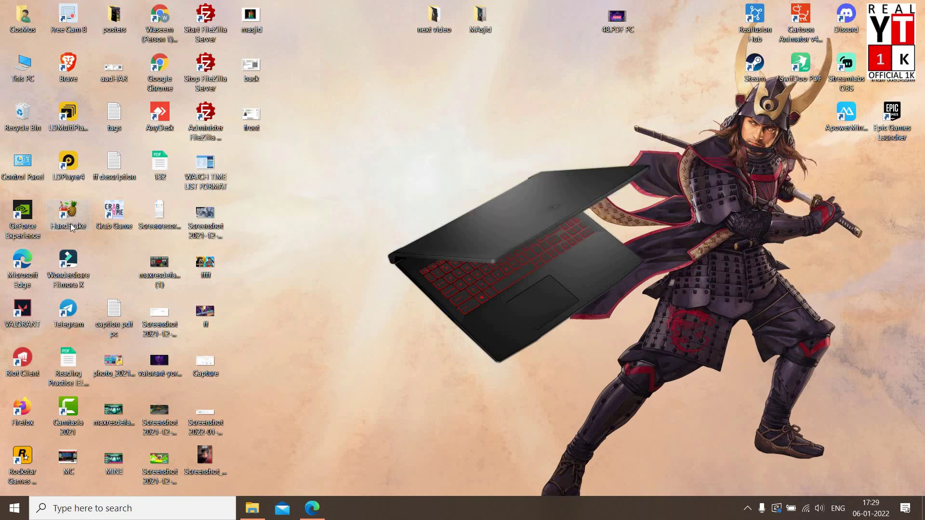
- Launch HandBrake and preview the 48.PDF PC video from the desktop
double_click(84, 226)
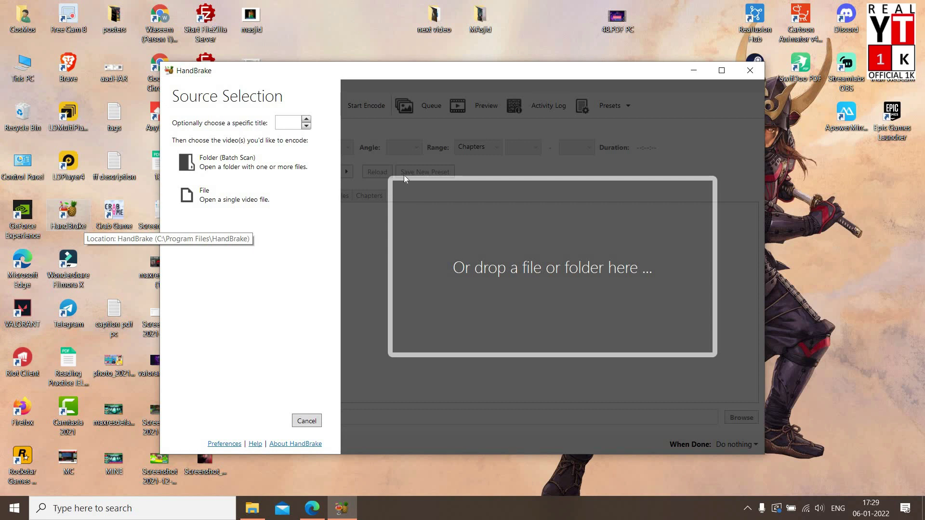
click(621, 31)
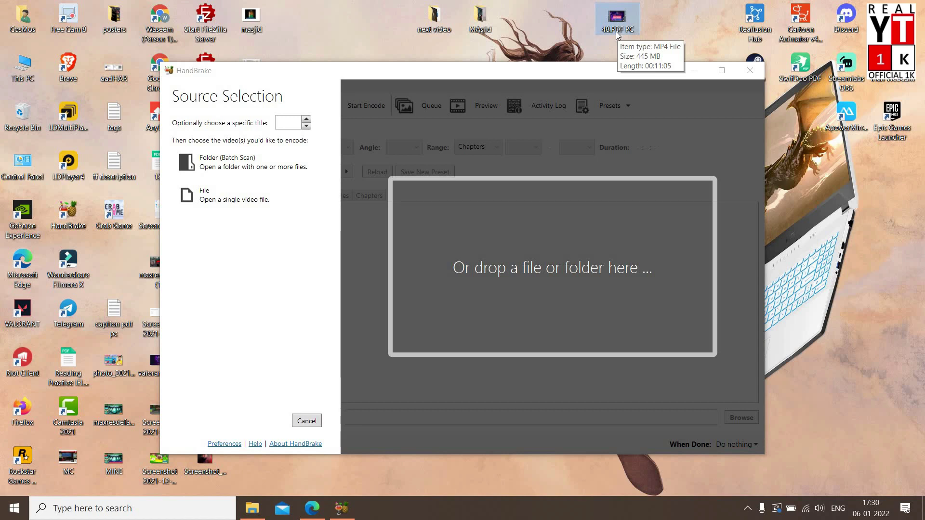
double_click(613, 20)
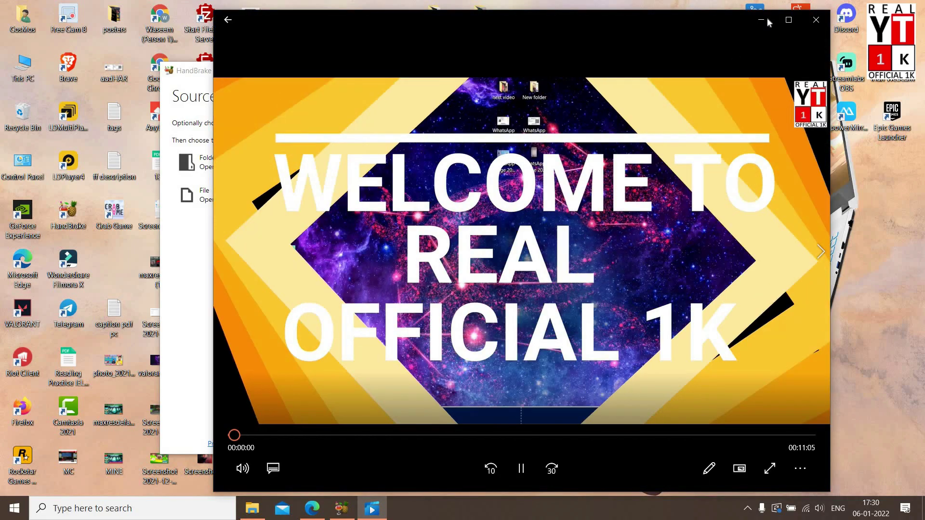
double_click(483, 347)
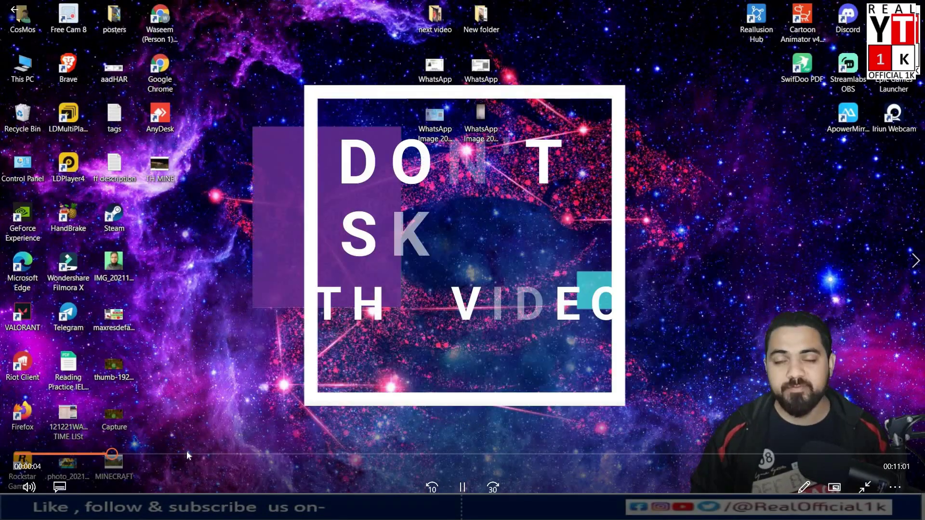
click(243, 453)
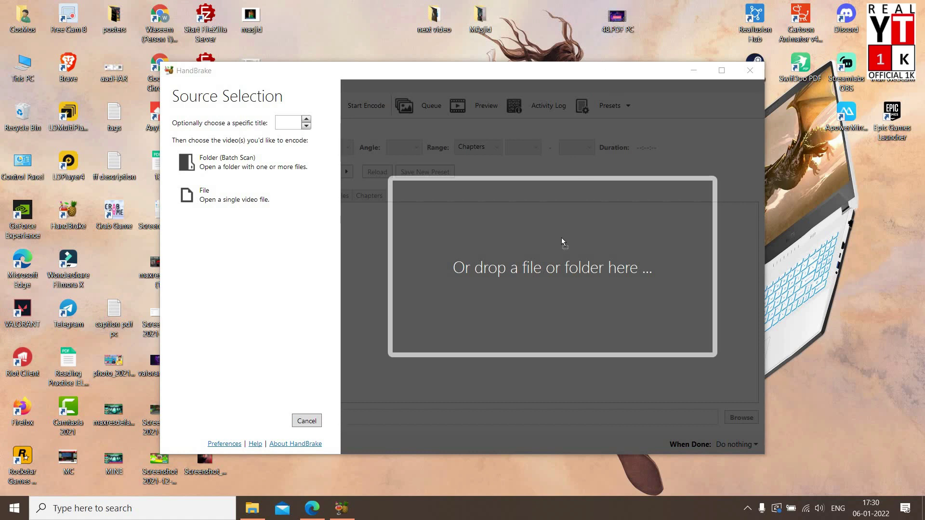
- Load the desktop video 48.PDF PC as HandBrake's source and review the General presets, keeping Fast 1080p30
drag(527, 219, 527, 220)
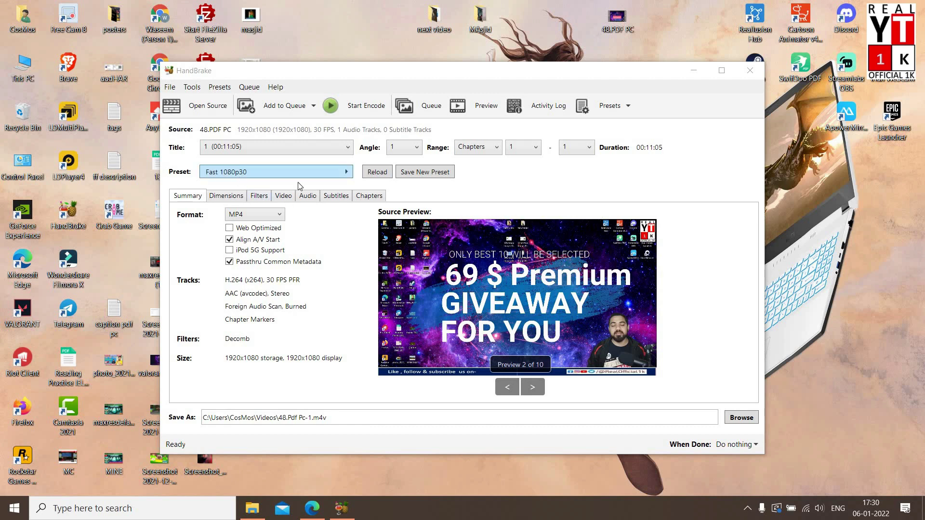
click(309, 172)
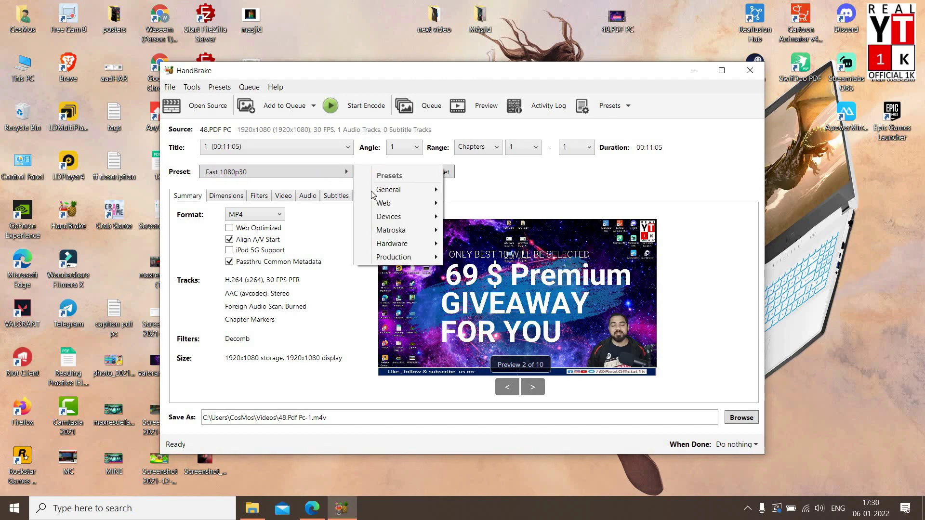
mouse_move(412, 191)
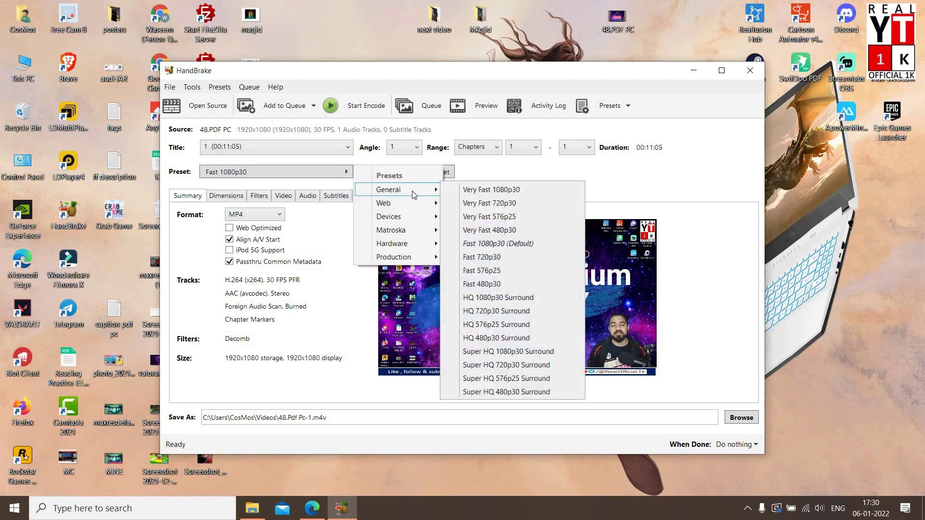
click(238, 174)
click(299, 173)
click(319, 170)
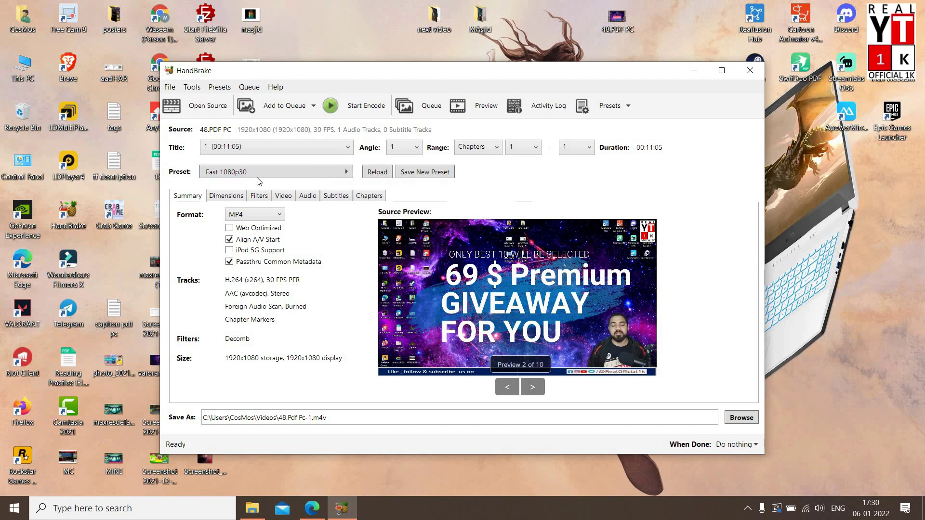
click(319, 173)
mouse_move(416, 188)
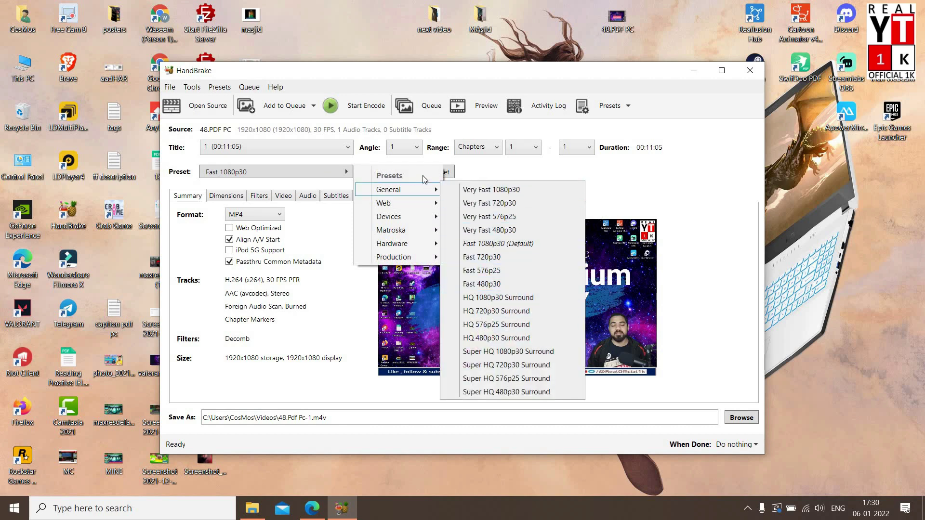
click(641, 184)
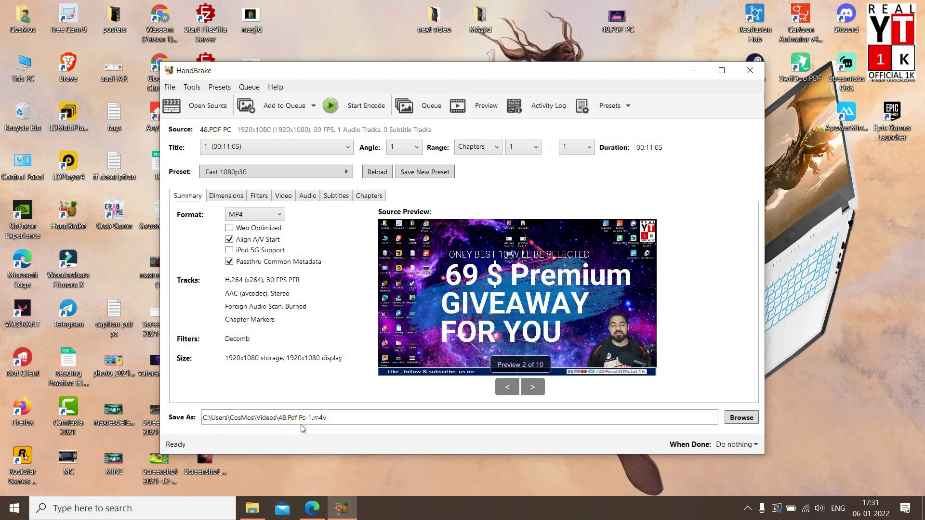
- Set the output destination to the D:\real official 1k\video output folder as 48.Pdf Pc-1 and start the encode
click(741, 418)
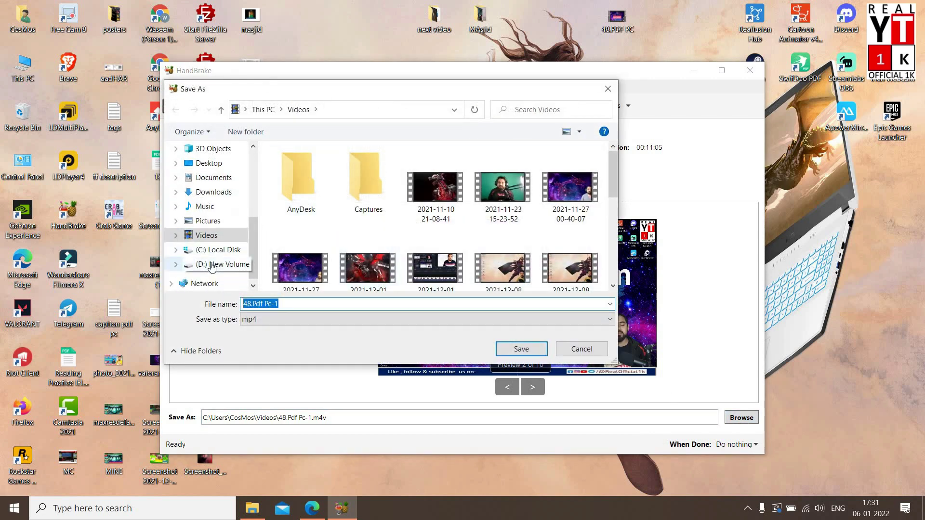
click(212, 268)
scroll(337, 217, down, 2)
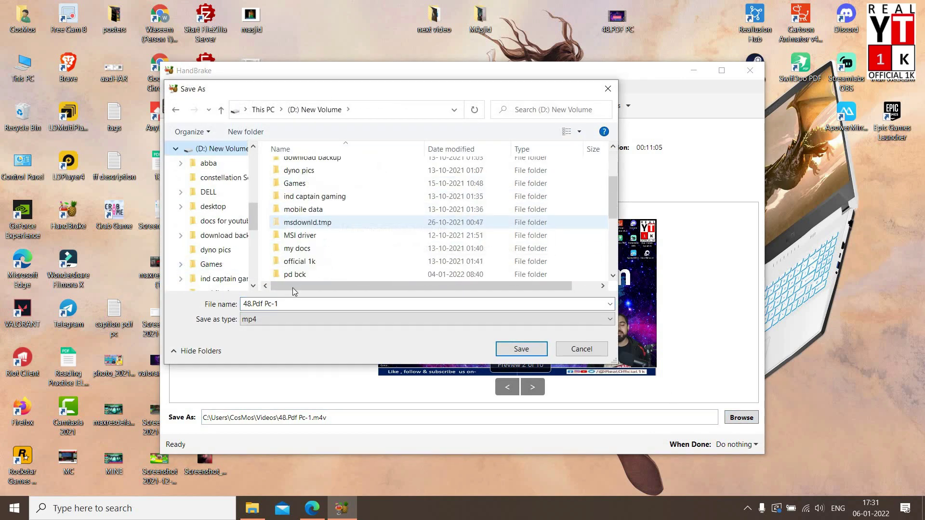
scroll(331, 268, down, 3)
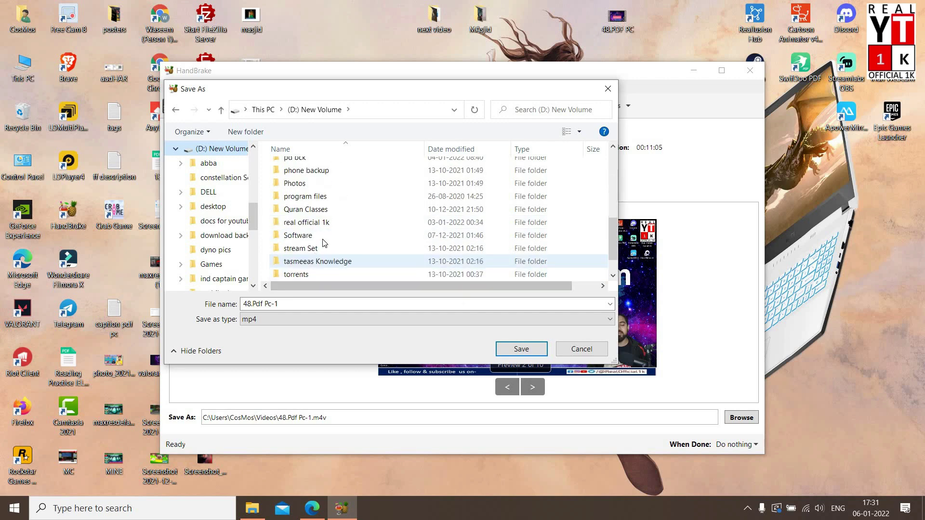
double_click(308, 218)
double_click(367, 185)
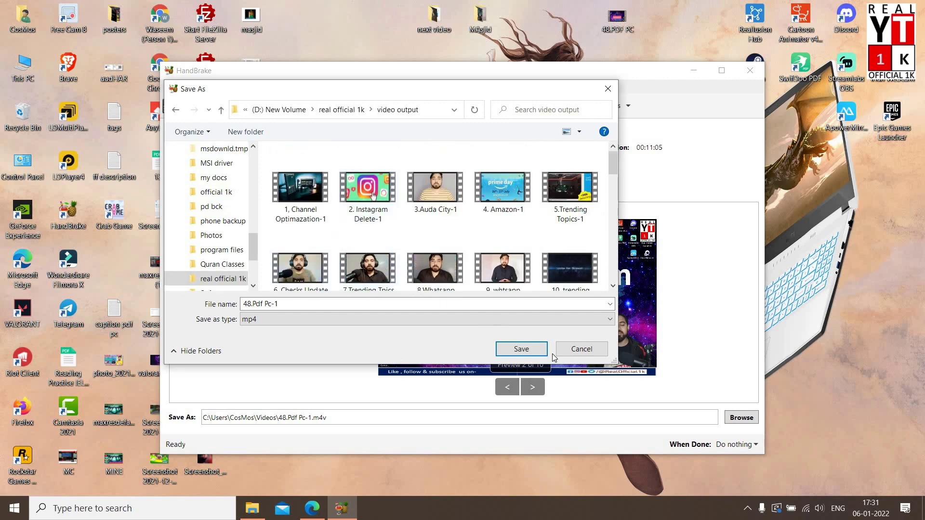
click(521, 349)
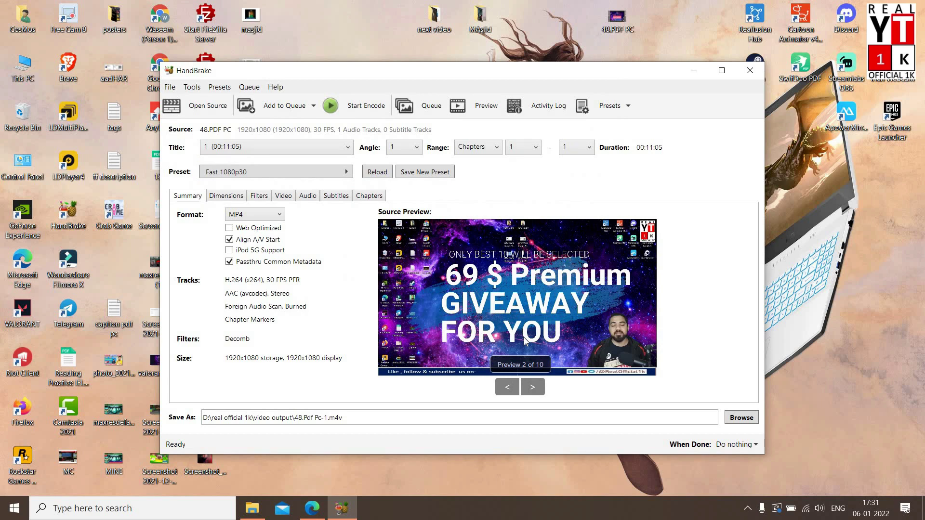
click(367, 114)
click(687, 71)
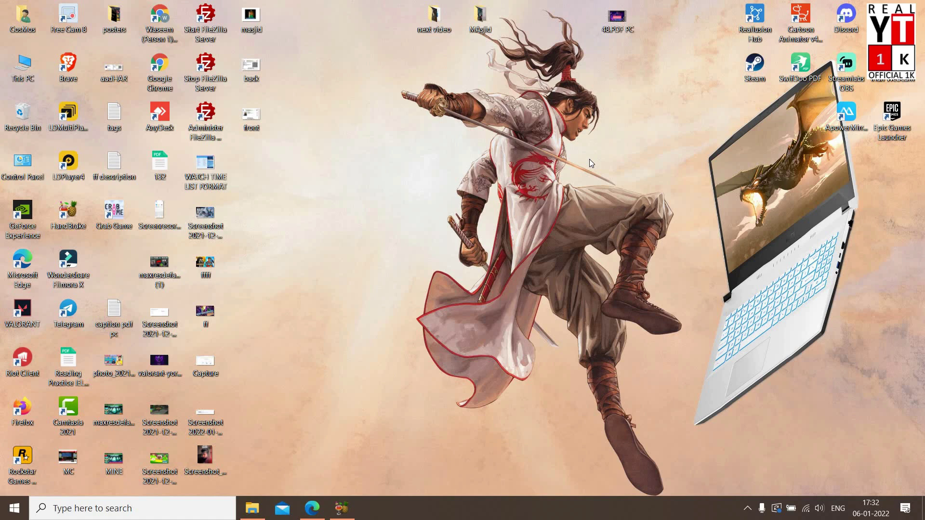
- Open the D:\real official 1k\video output folder in a maximized File Explorer window
click(24, 70)
key(Return)
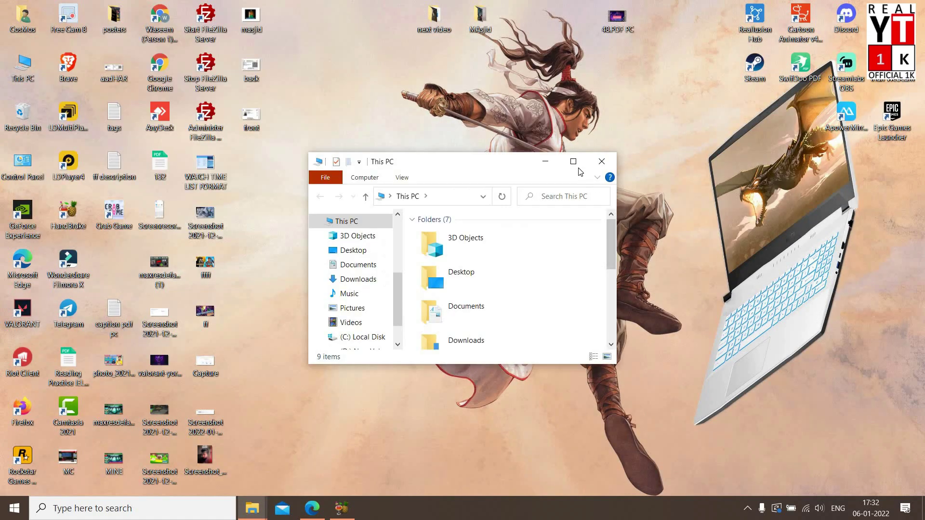
key(super+Up)
double_click(320, 164)
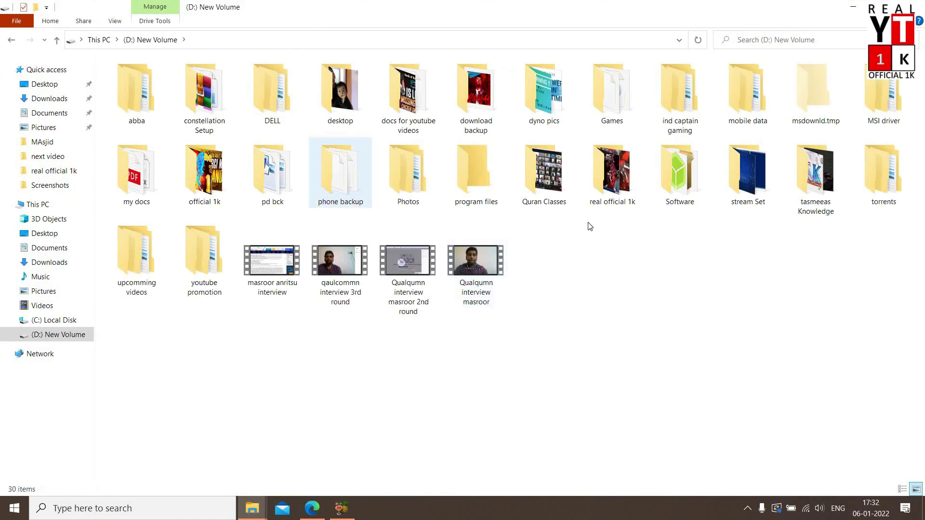
double_click(609, 183)
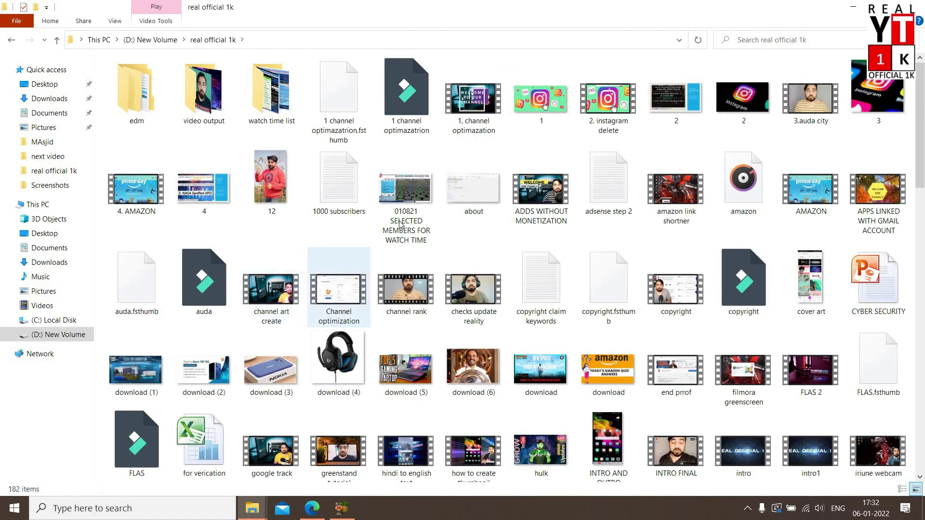
double_click(214, 107)
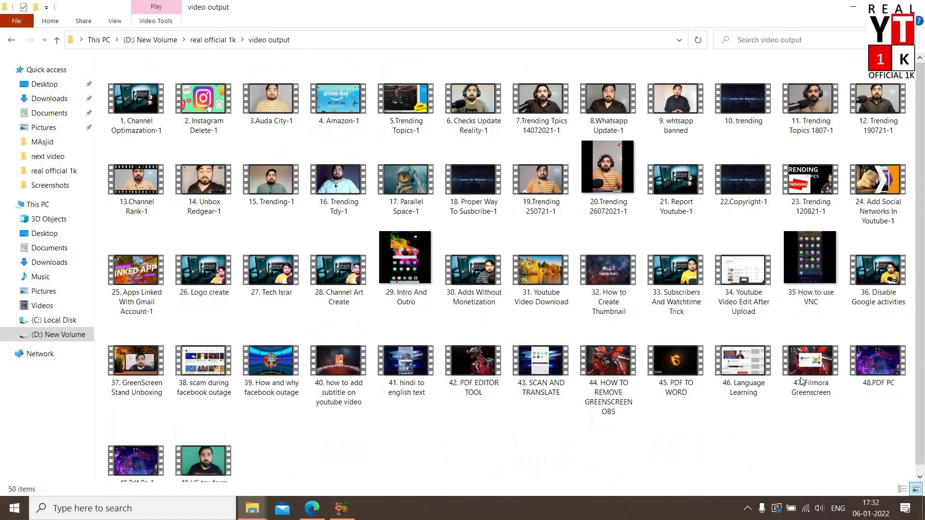
- Check the file size of the compressed 48.PDF PC video in its properties
click(705, 380)
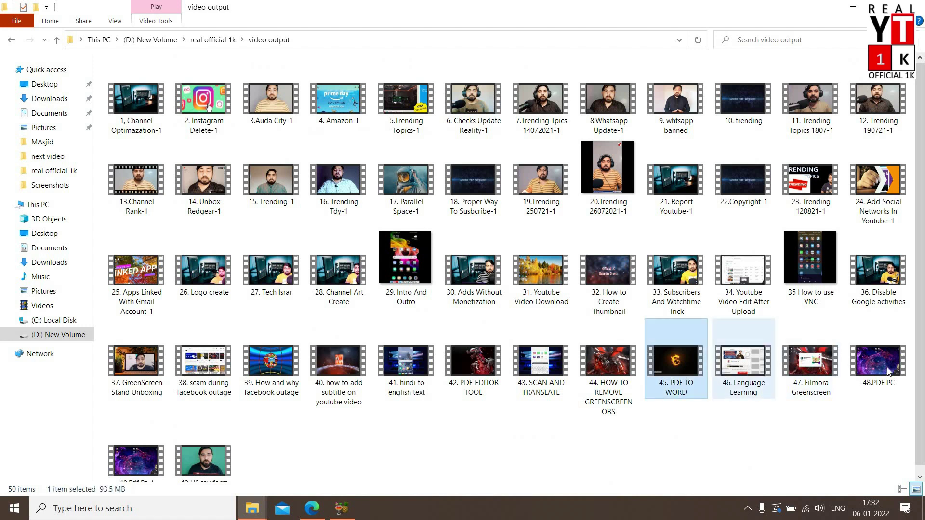
click(889, 370)
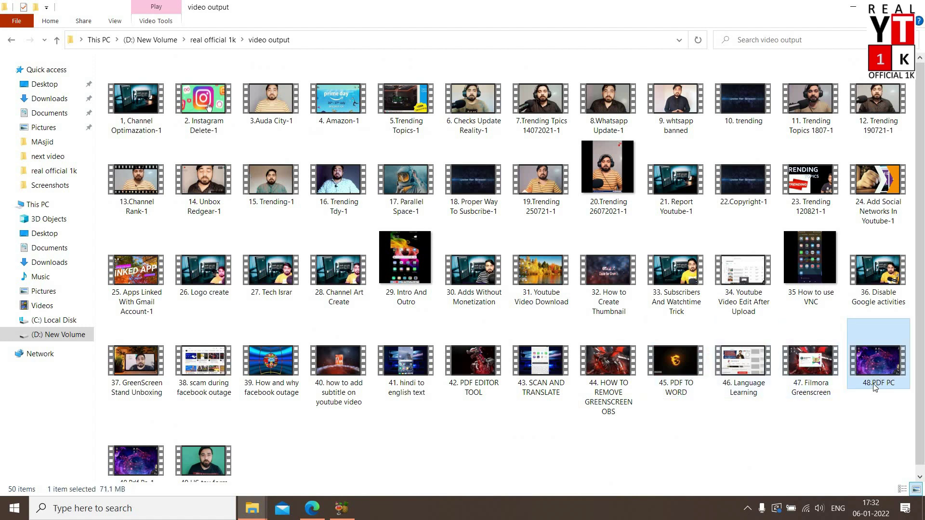
double_click(876, 369)
right_click(884, 369)
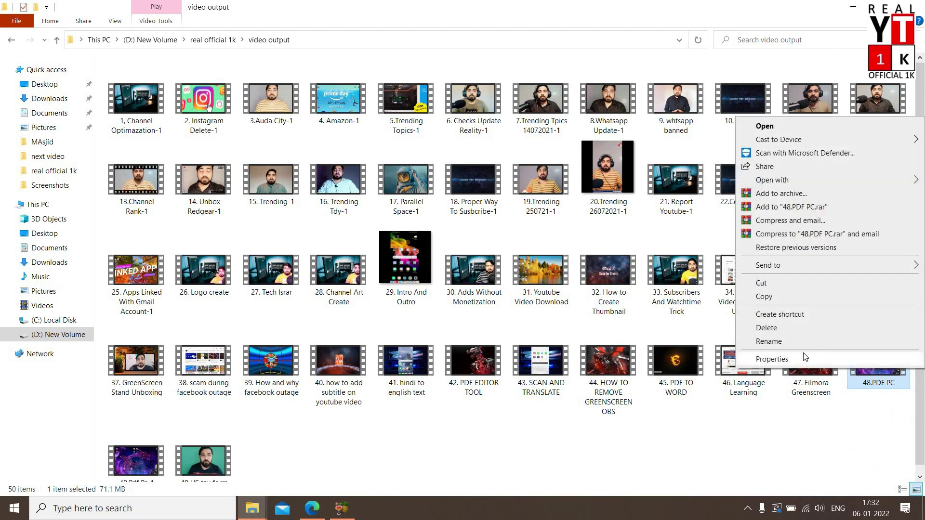
click(805, 355)
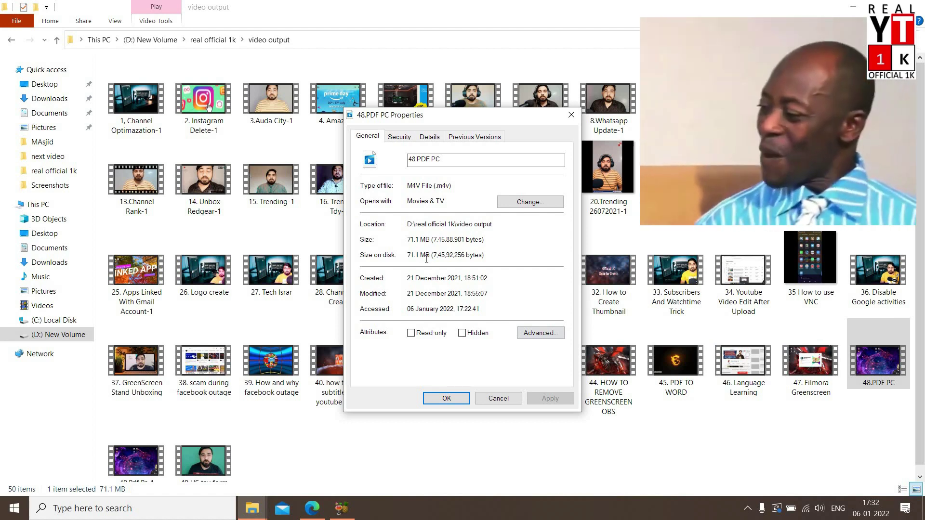
key(Return)
- Play the compressed 48.PDF PC video, skip through several points to check its quality, and minimize the open windows
key(Return)
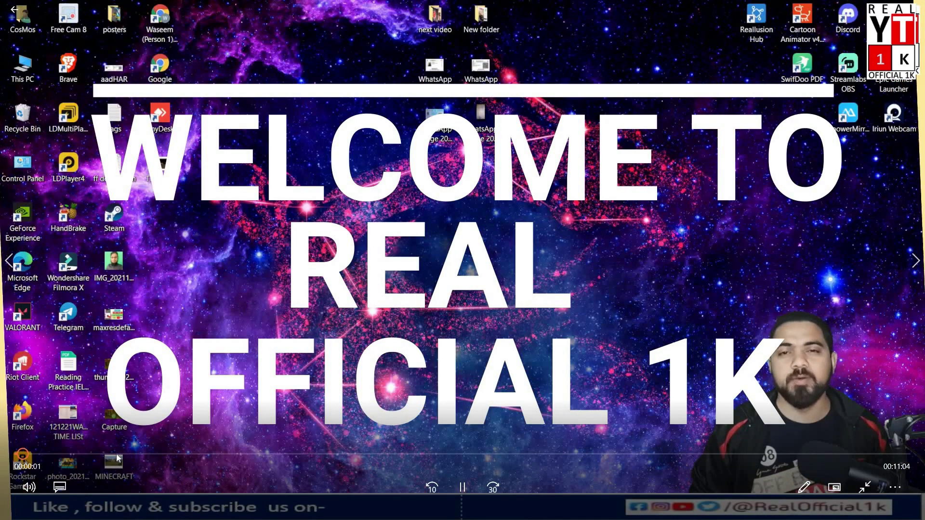
click(116, 454)
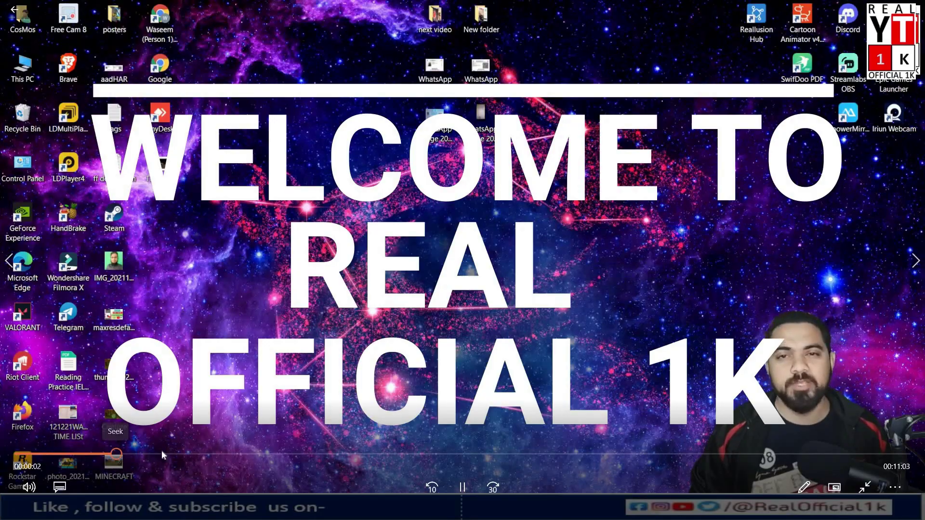
click(172, 454)
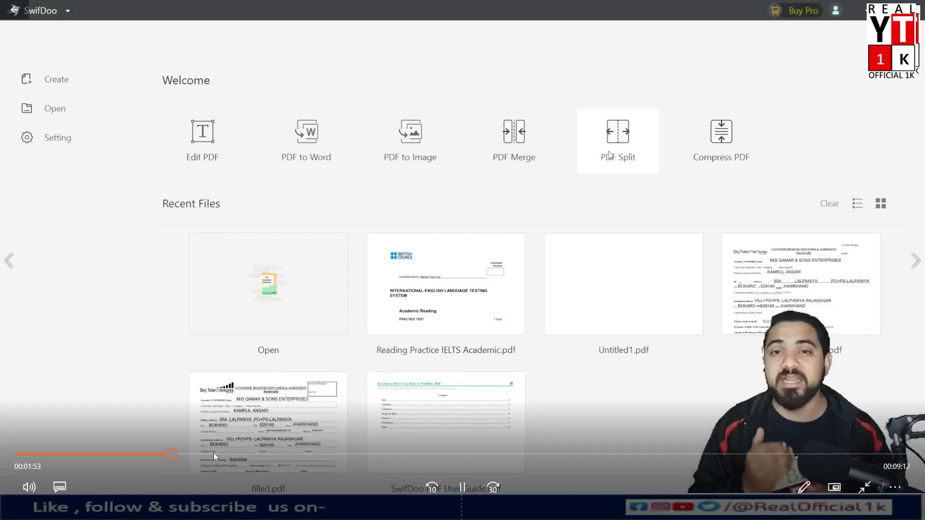
click(213, 454)
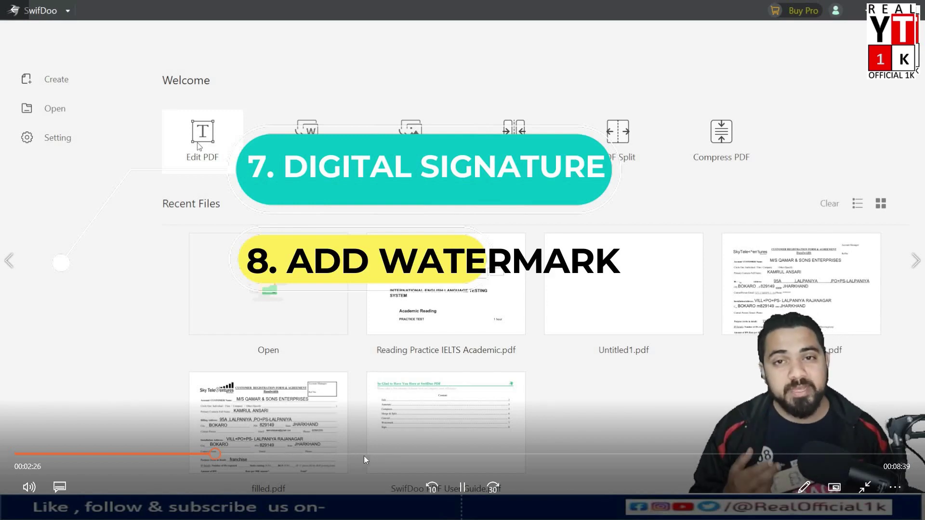
click(381, 454)
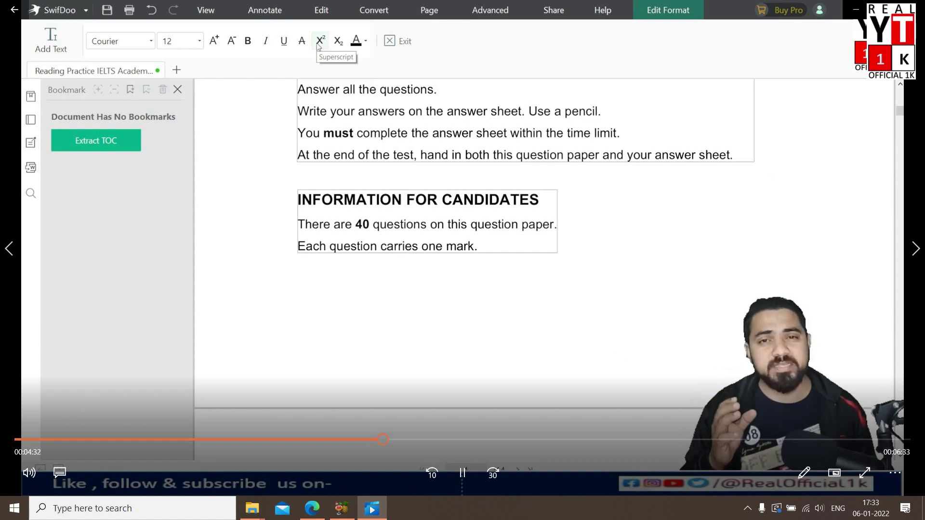
click(859, 14)
click(854, 7)
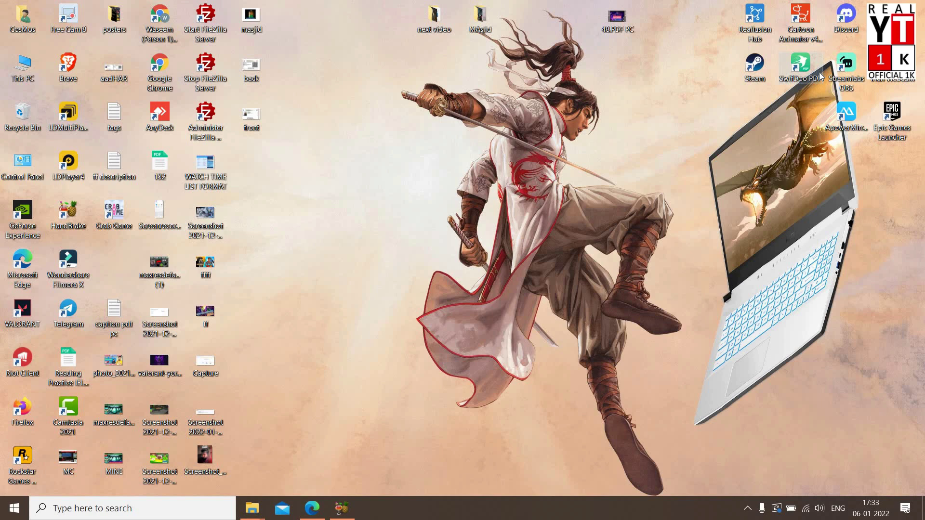